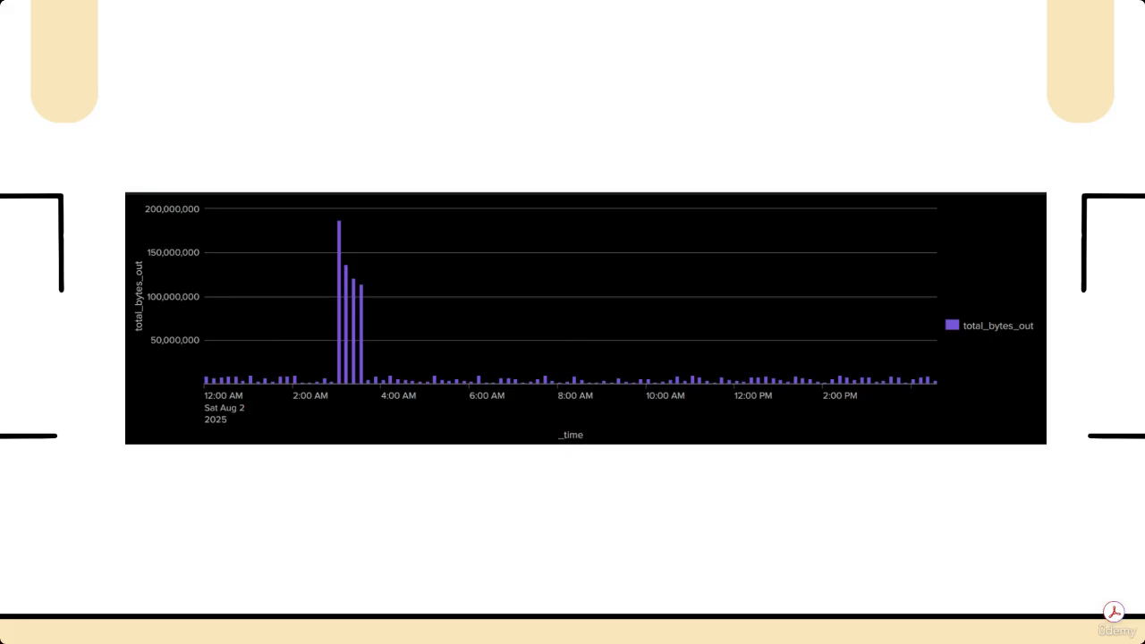
# Exit the slideshow and switch to the Splunk Enterprise search window
pyautogui.press('Escape')
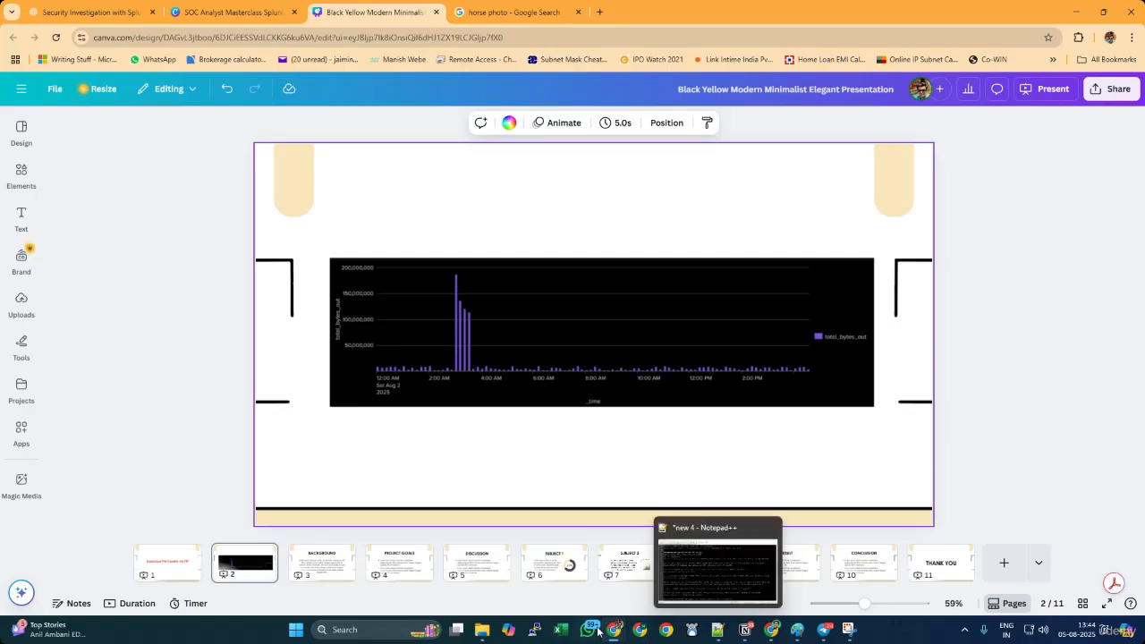
pyautogui.moveTo(615, 633)
pyautogui.click(620, 553)
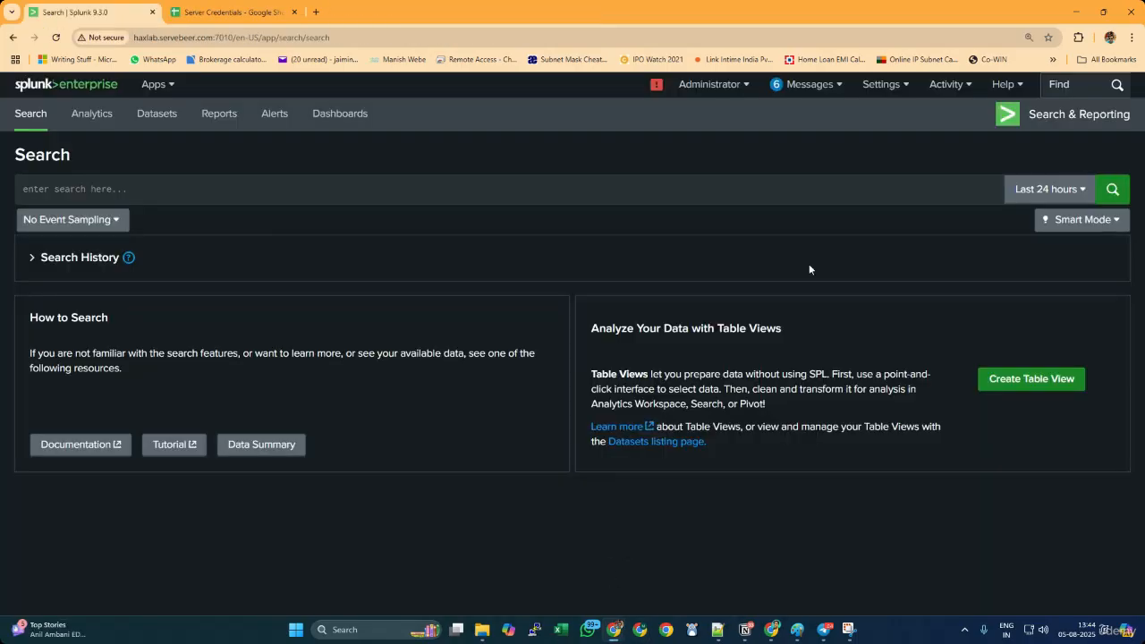
# Upload ftp_suspicious_transfer_logs.json from the Downloads folder as new data and proceed to the source type settings
pyautogui.click(881, 84)
pyautogui.click(751, 158)
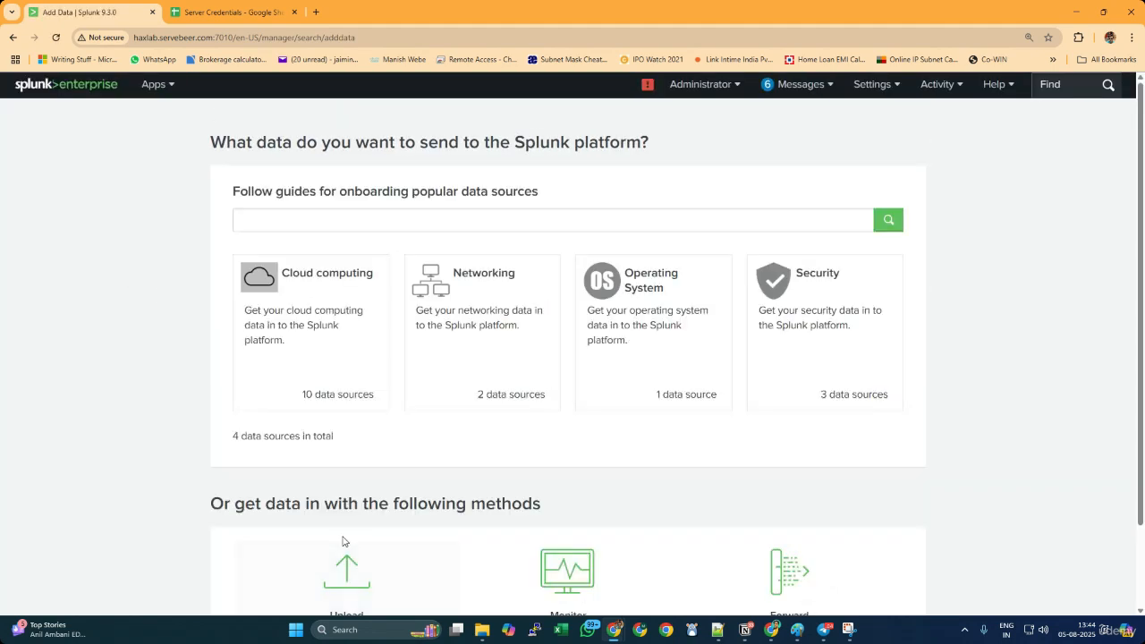
pyautogui.click(393, 572)
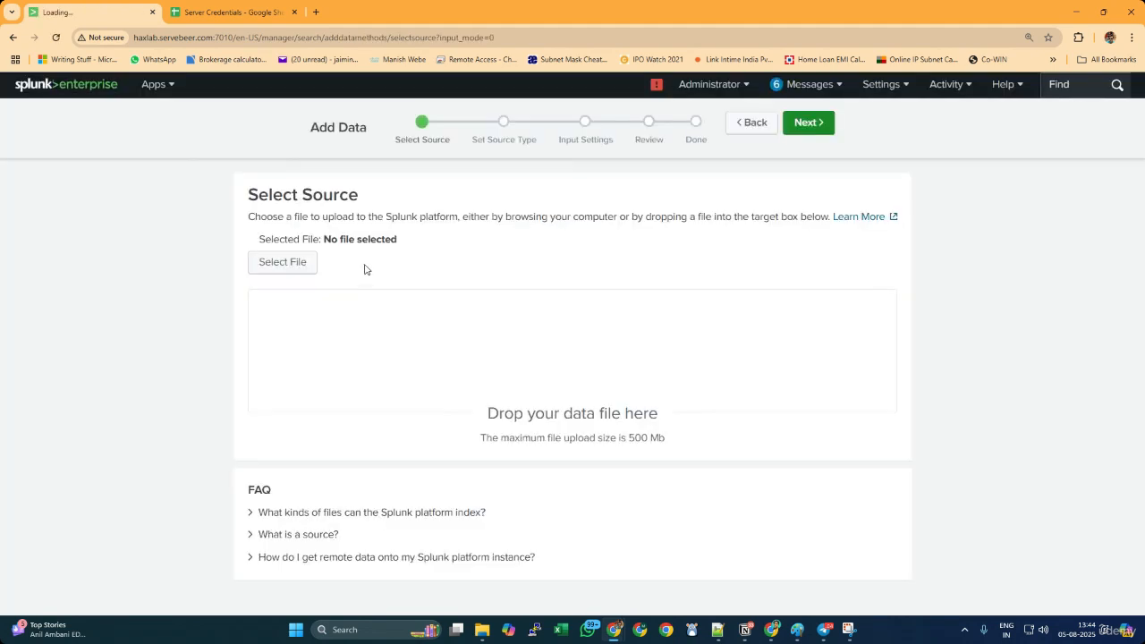
pyautogui.click(282, 261)
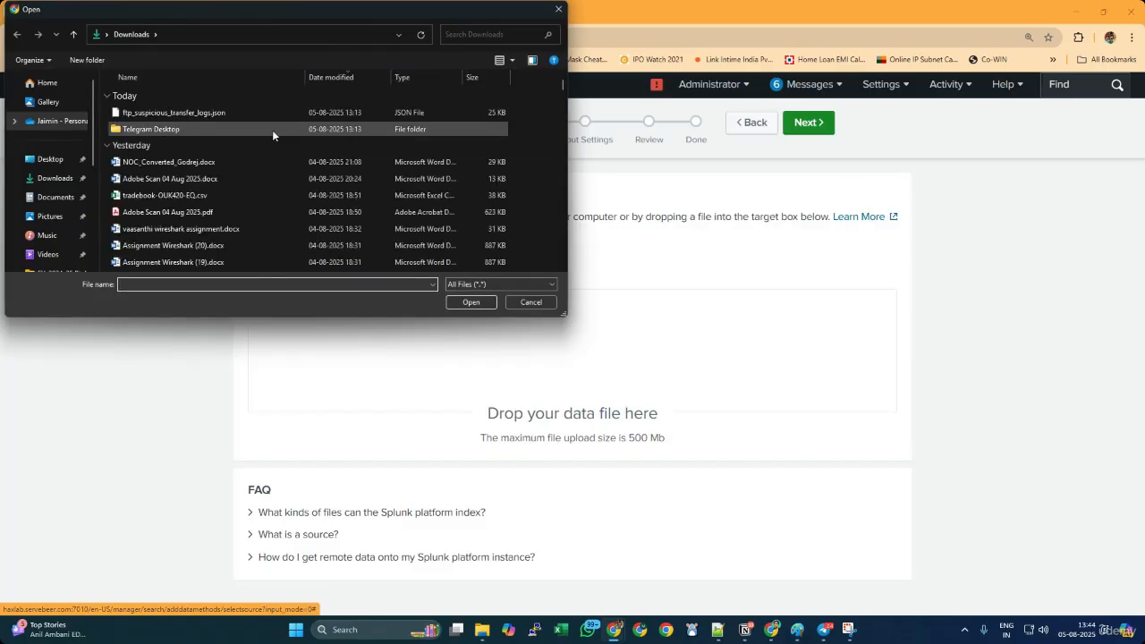
pyautogui.click(472, 302)
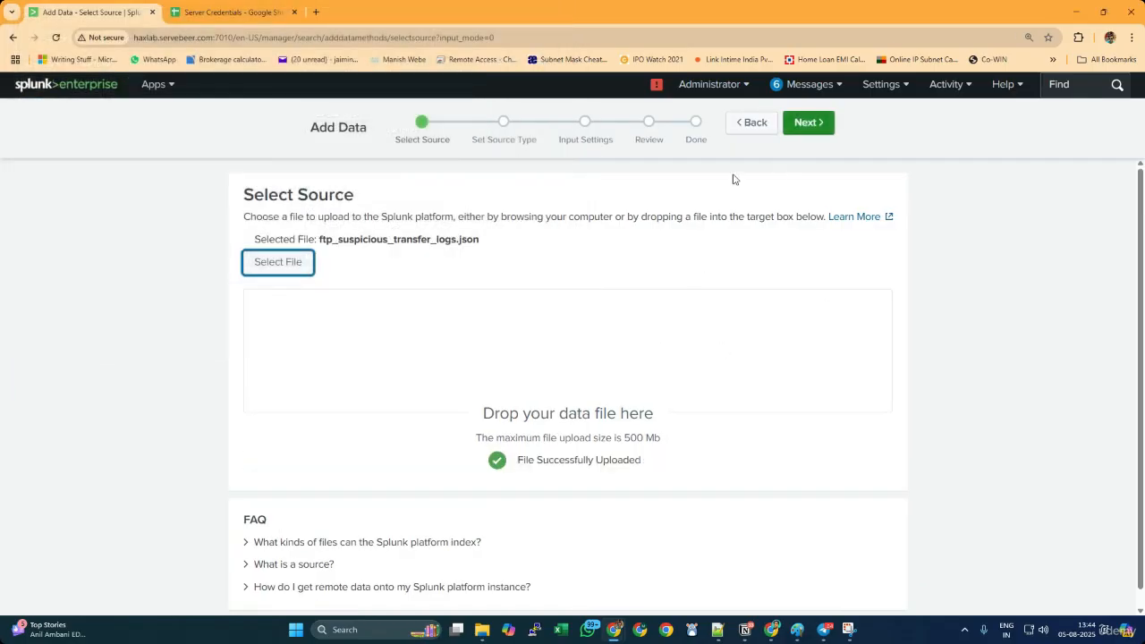
pyautogui.click(825, 122)
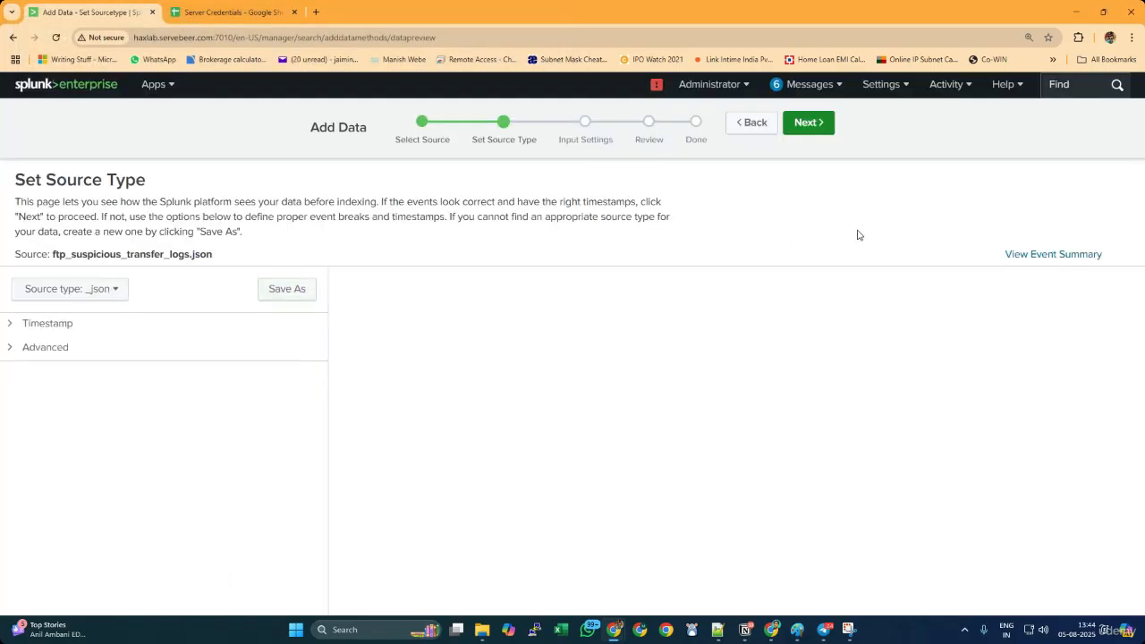
# Save the source type under the name firewall_logs and continue to the input settings
pyautogui.click(89, 289)
pyautogui.click(287, 289)
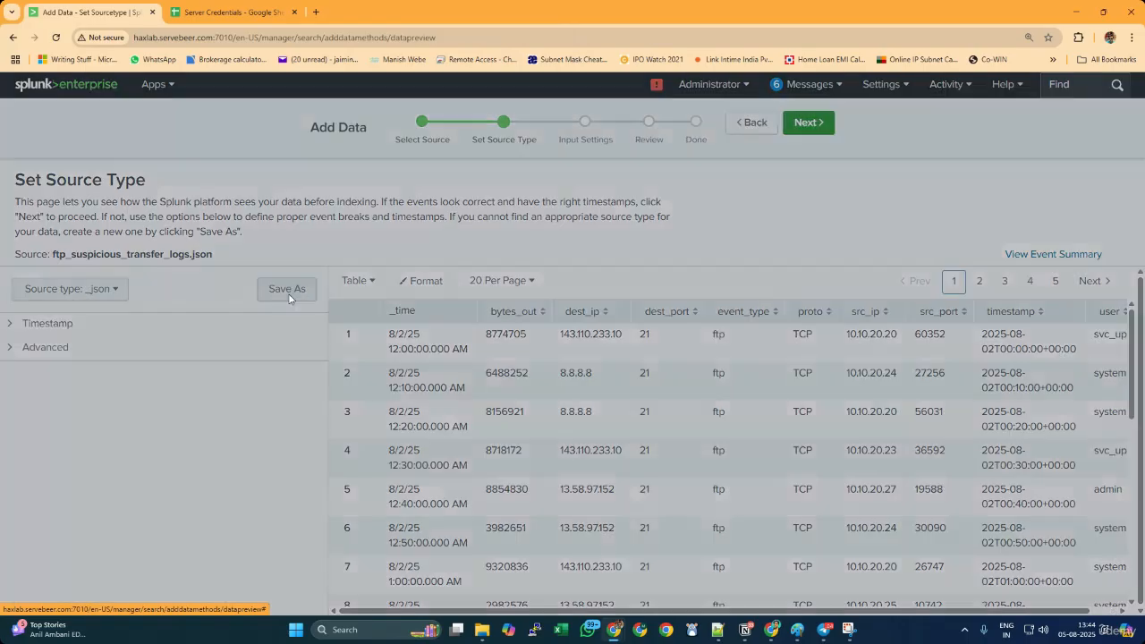
pyautogui.doubleClick(562, 176)
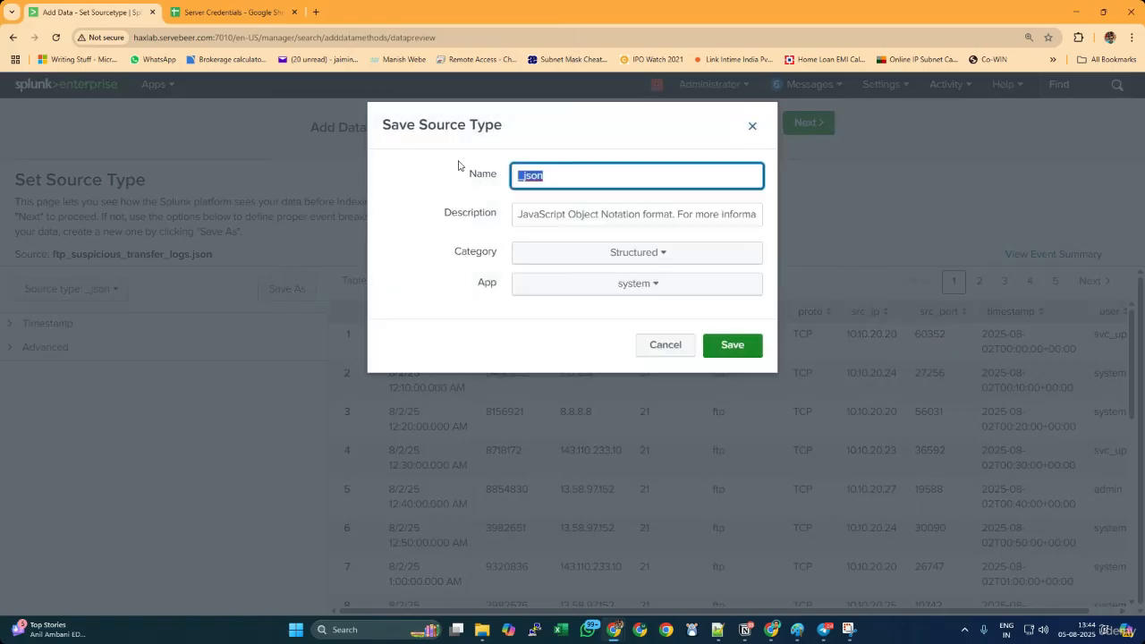
pyautogui.write('firewall_logs')
pyautogui.click(744, 343)
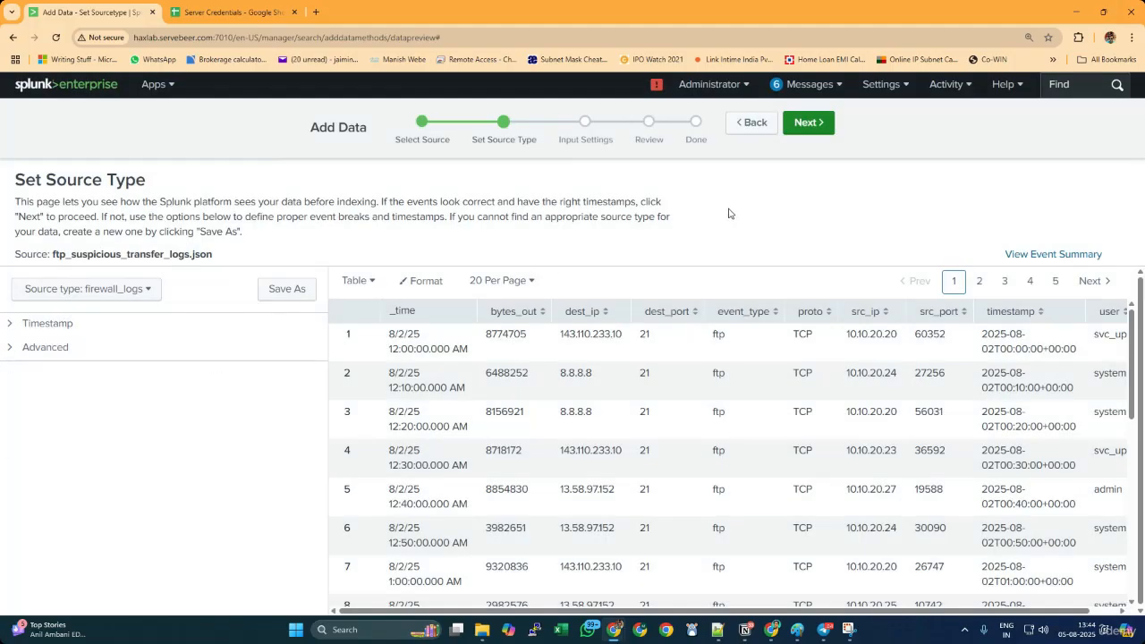
pyautogui.click(805, 123)
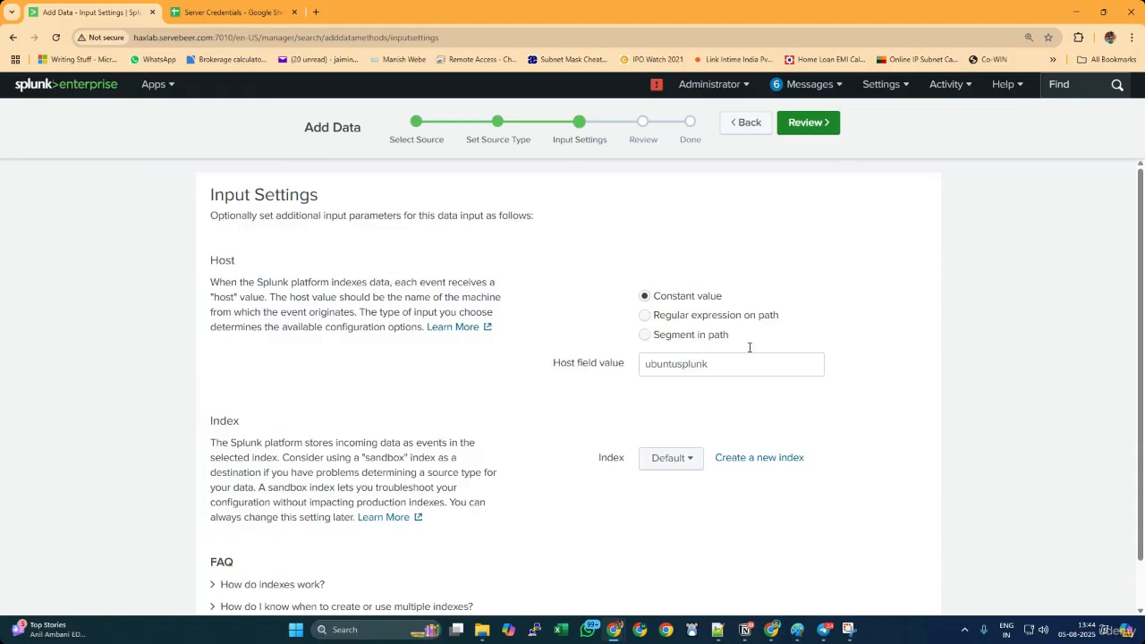
# Create a new events index named network for the uploaded data
pyautogui.click(785, 461)
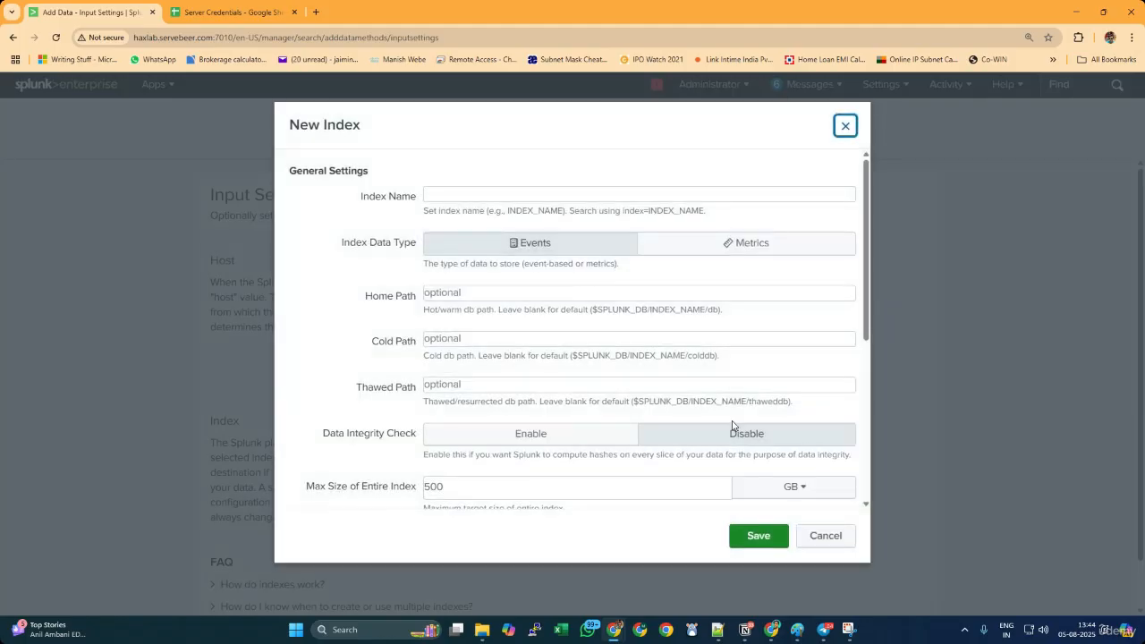
pyautogui.click(490, 194)
pyautogui.write('networjk')
pyautogui.press('BackSpace')
pyautogui.press('BackSpace')
pyautogui.write('k')
pyautogui.click(765, 540)
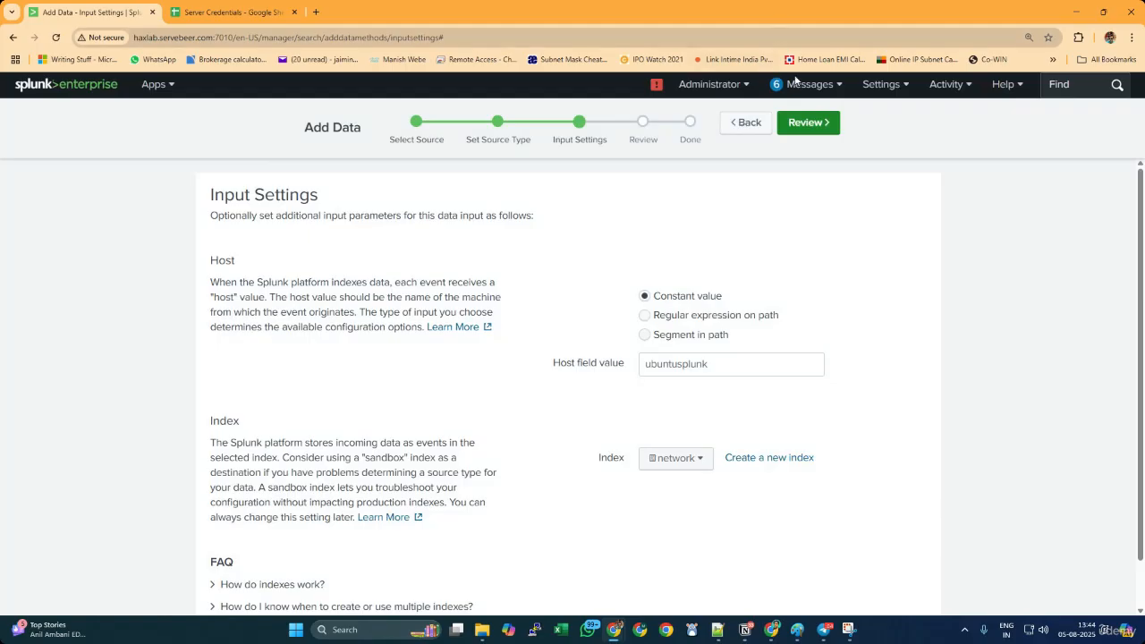
# Review and submit the data upload, and start searching the indexed file
pyautogui.click(815, 124)
pyautogui.moveTo(390, 301); pyautogui.dragTo(228, 222)
pyautogui.click(330, 296)
pyautogui.click(826, 122)
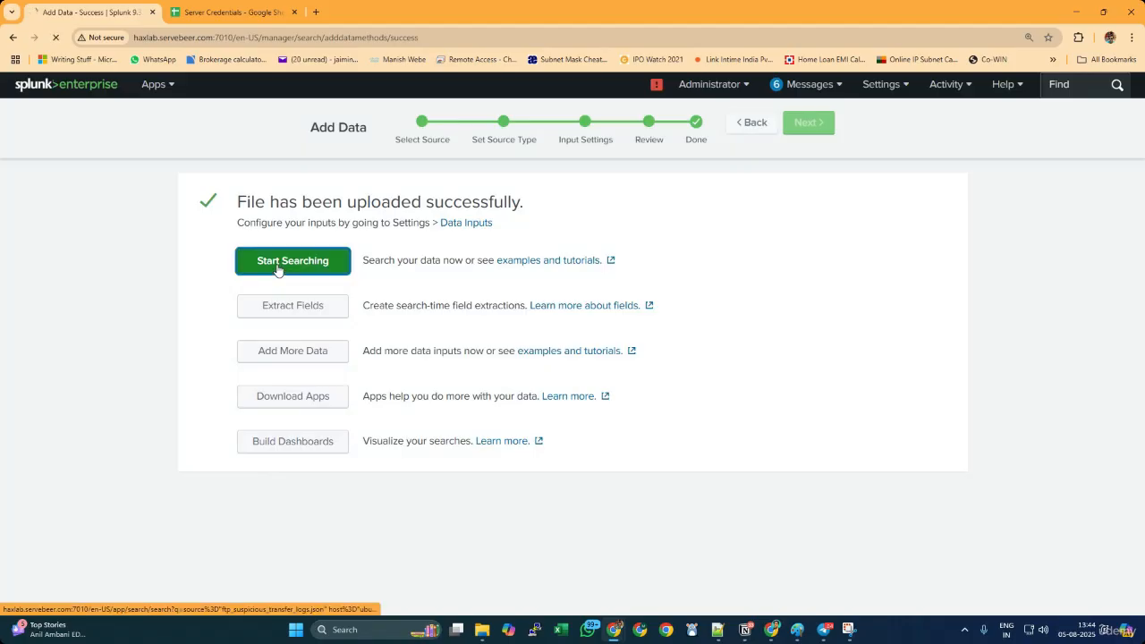
pyautogui.click(277, 268)
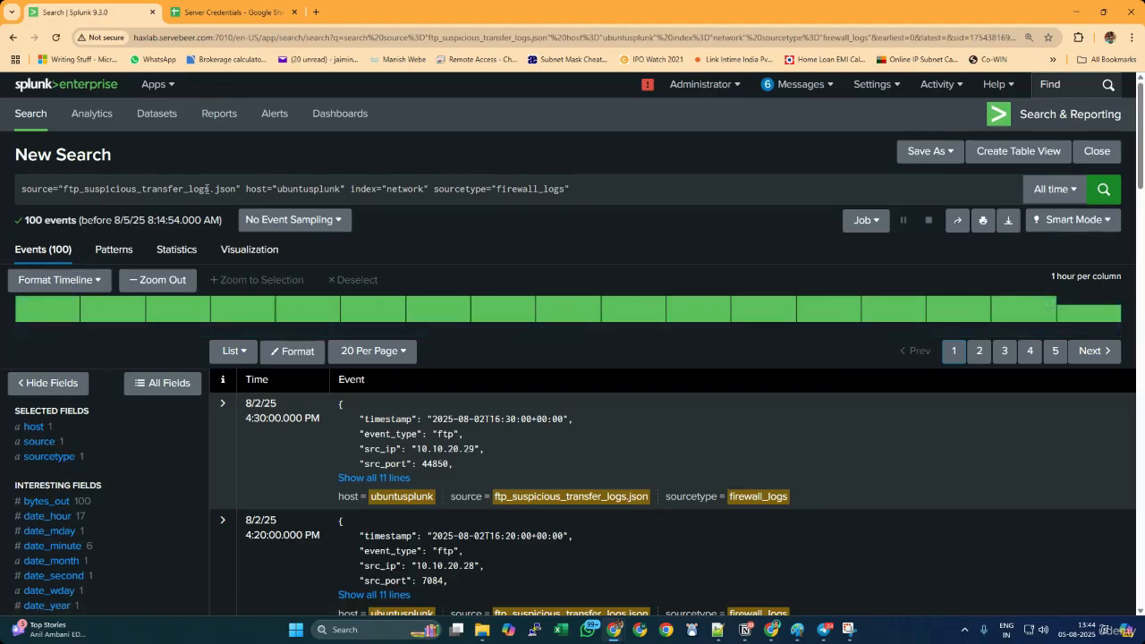
pyautogui.moveTo(587, 189); pyautogui.dragTo(1, 185)
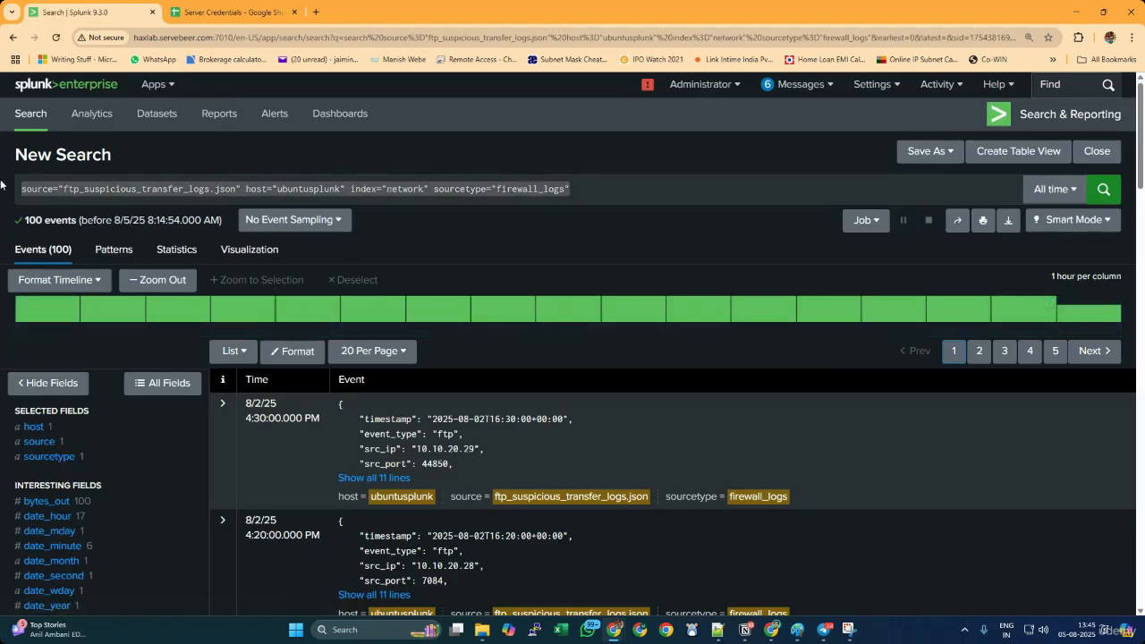
pyautogui.click(577, 186)
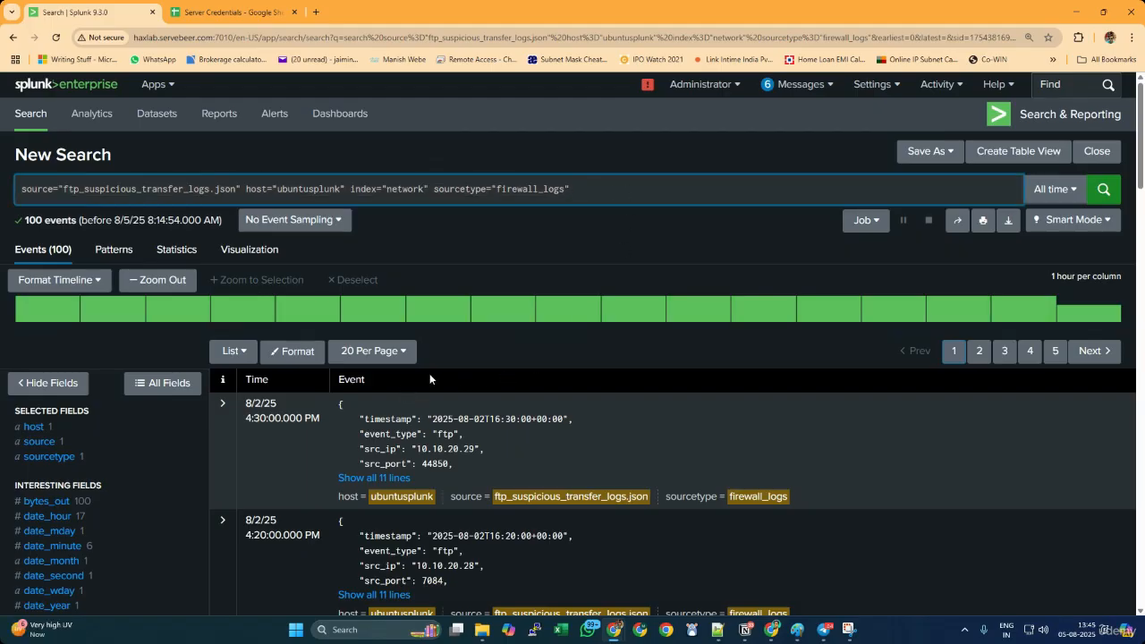
pyautogui.click(717, 630)
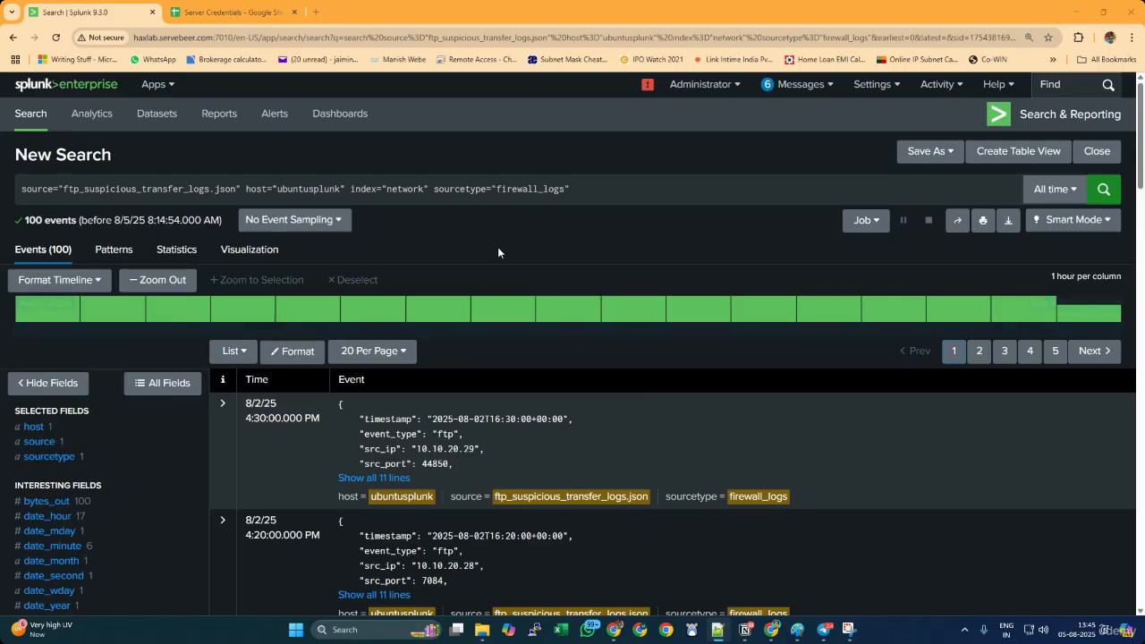
# Append | where dest_port=21 to the search query and run it
pyautogui.click(628, 185)
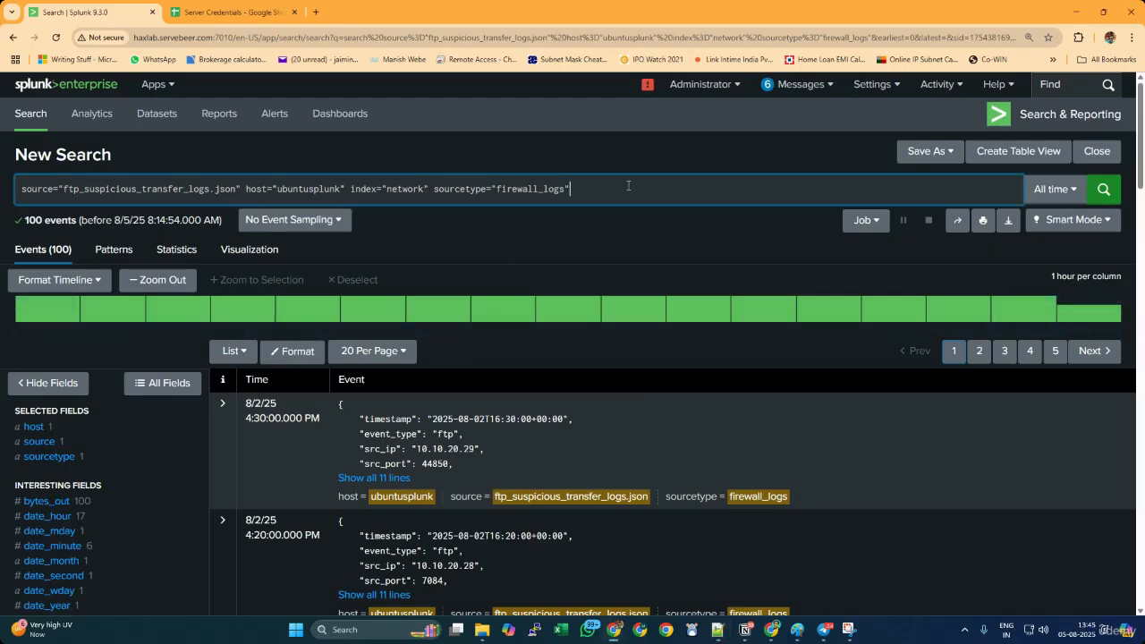
pyautogui.write('| ')
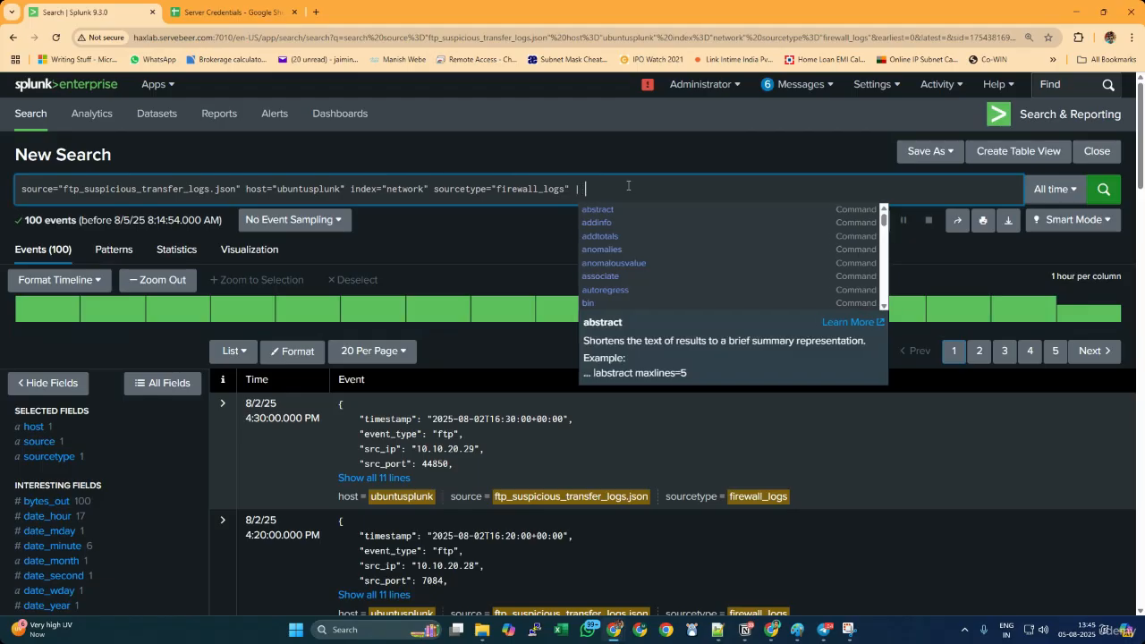
pyautogui.write('whe')
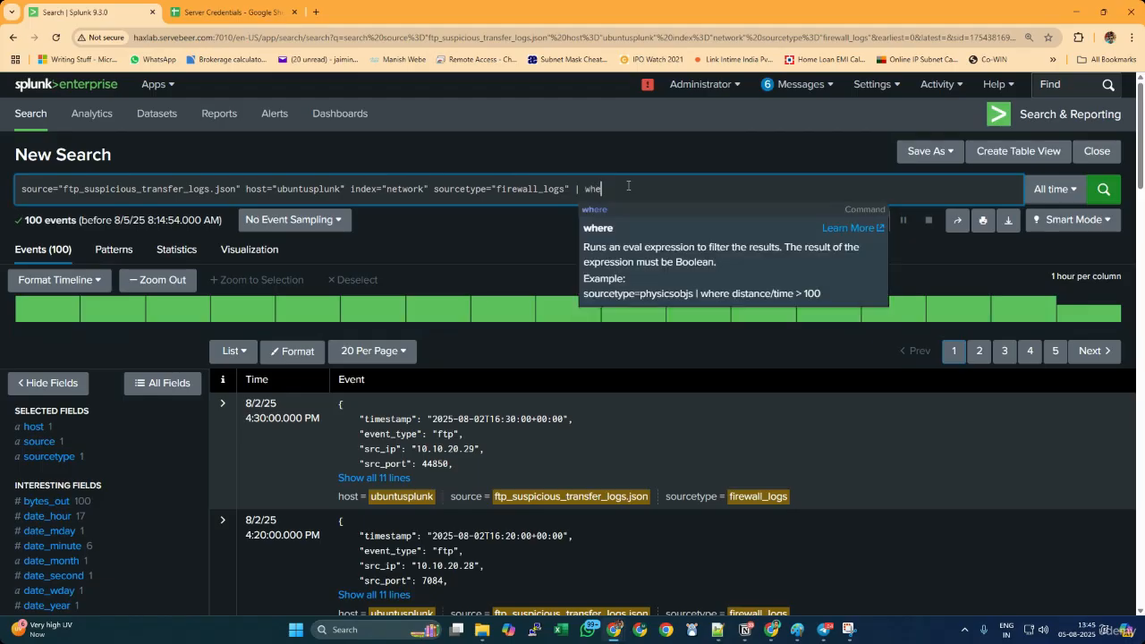
pyautogui.write('re des')
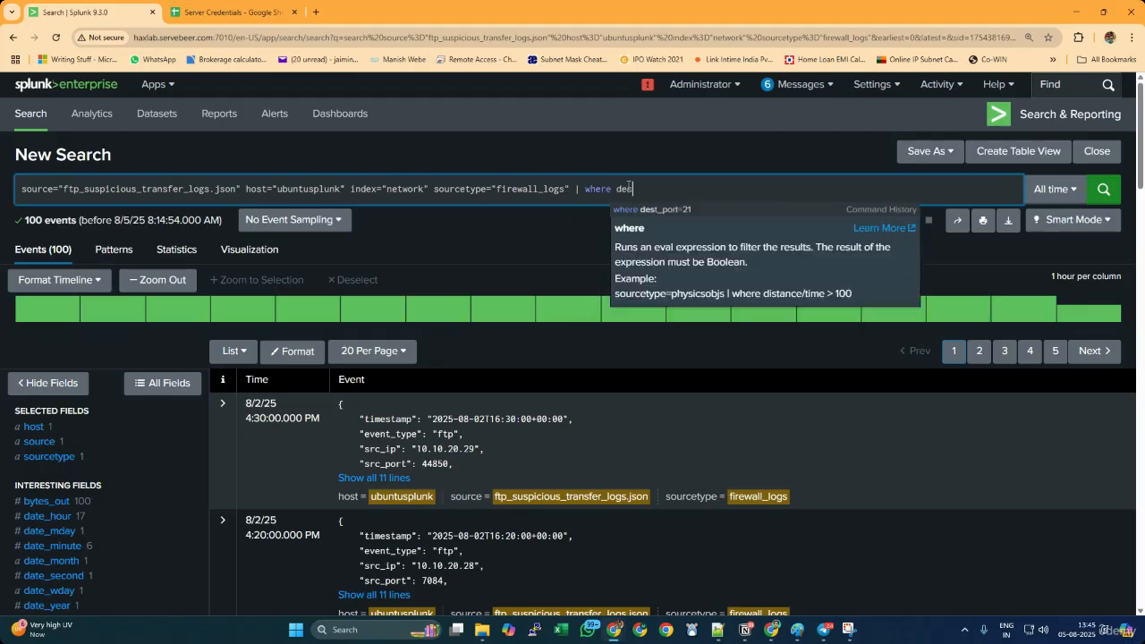
pyautogui.write('t_port=21')
pyautogui.press('Return')
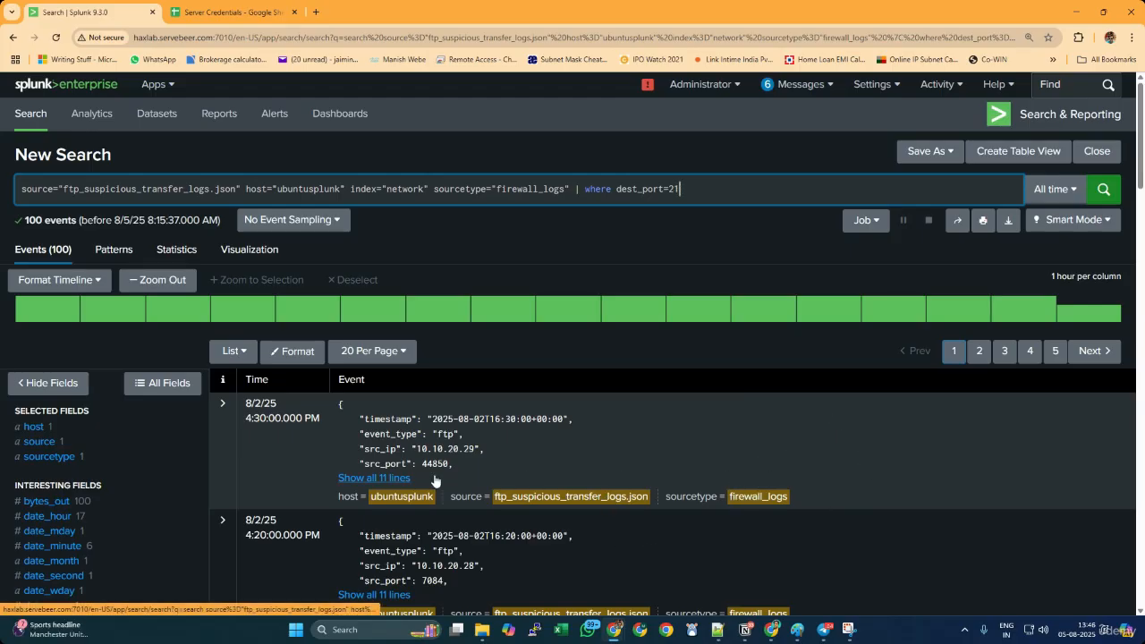
# Expand the first event and examine its bytes_out value and the field's top values
pyautogui.click(374, 478)
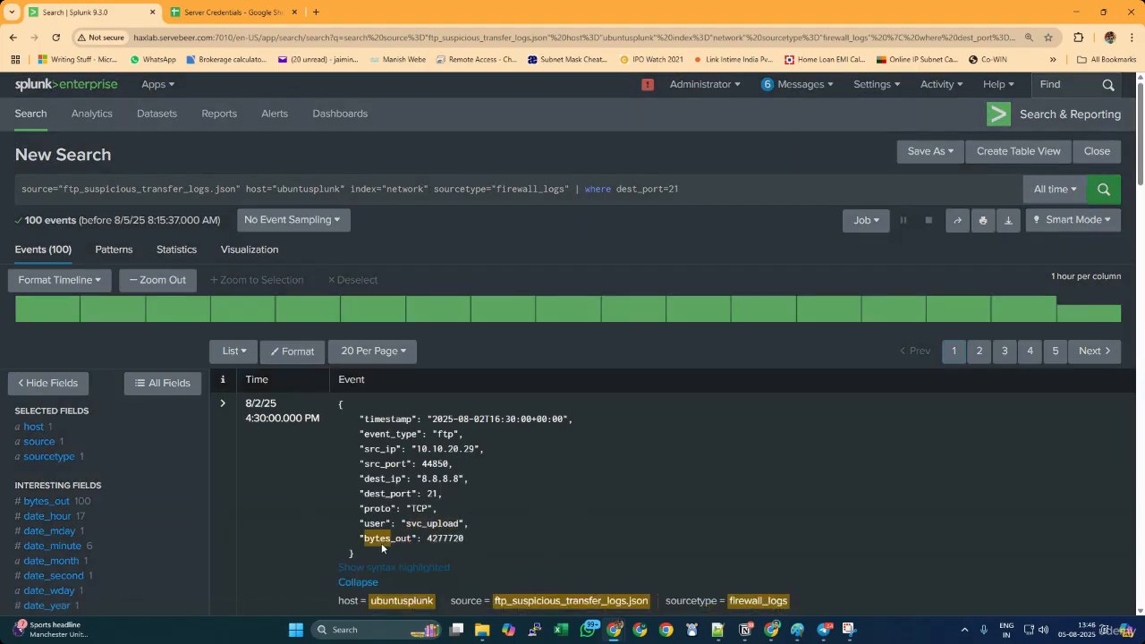
pyautogui.moveTo(367, 538); pyautogui.dragTo(460, 537)
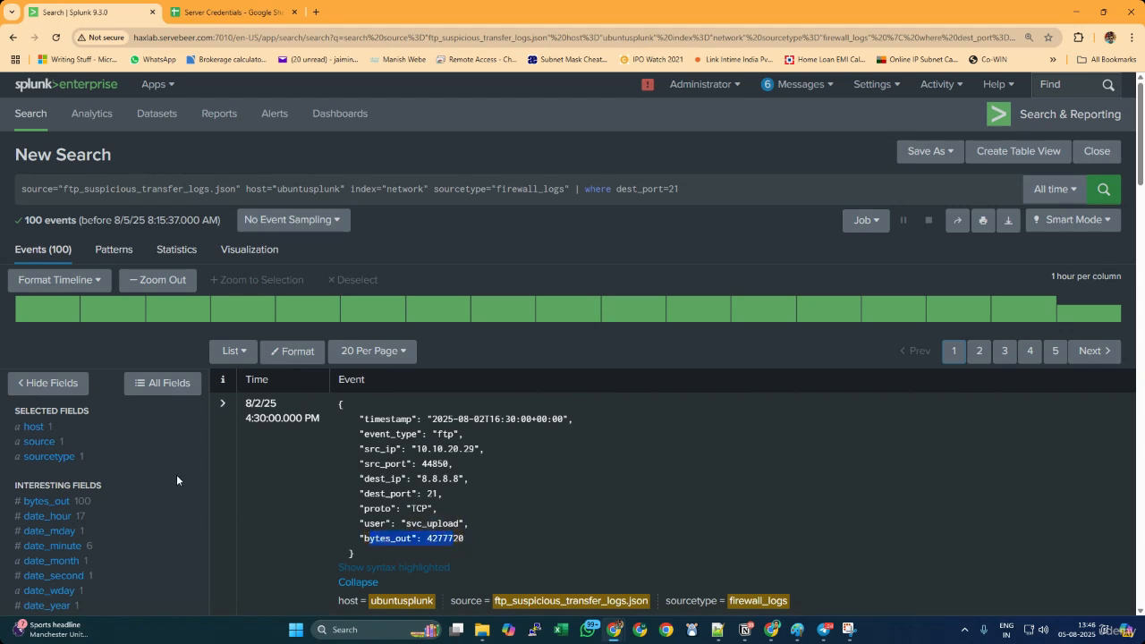
pyautogui.scroll(-2, 144, 460)
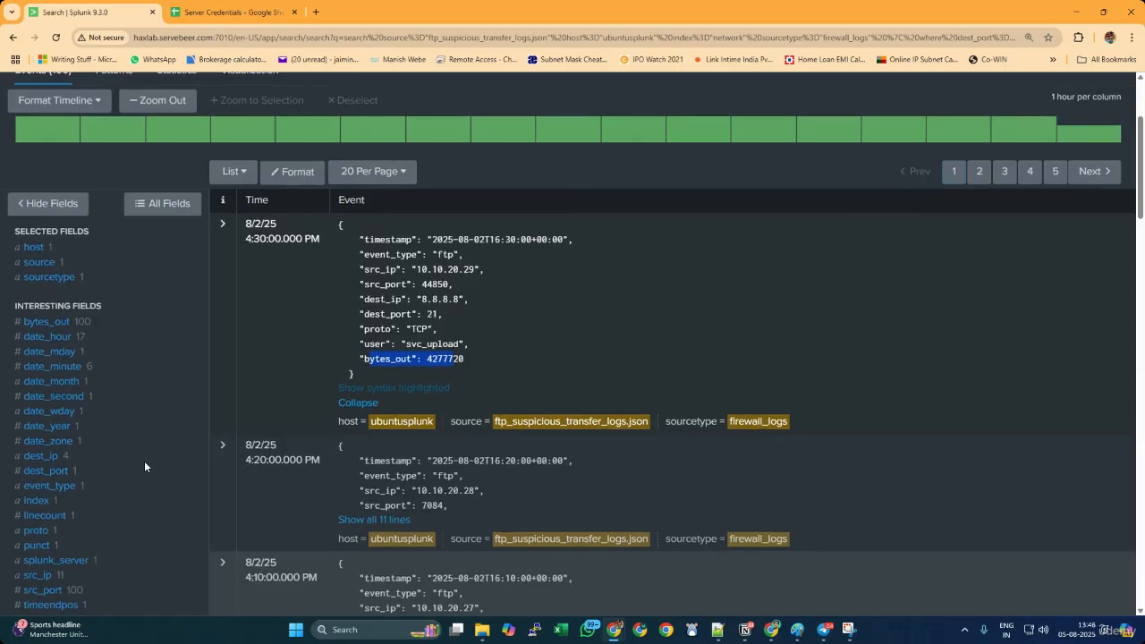
pyautogui.scroll(-2, 144, 460)
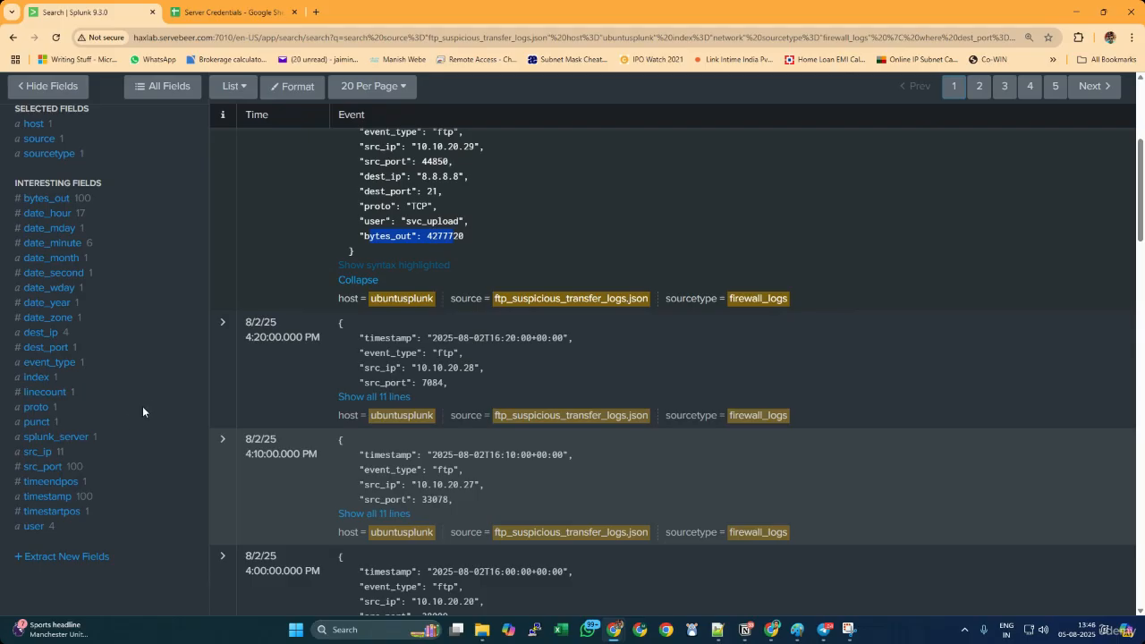
pyautogui.click(56, 198)
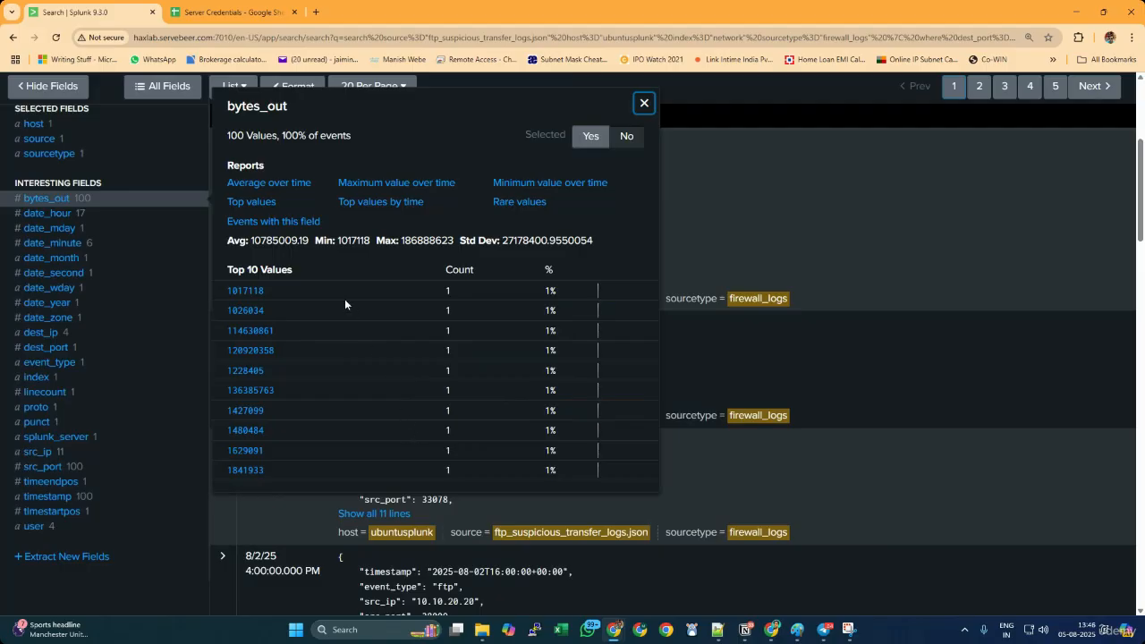
pyautogui.moveTo(301, 269); pyautogui.dragTo(230, 270)
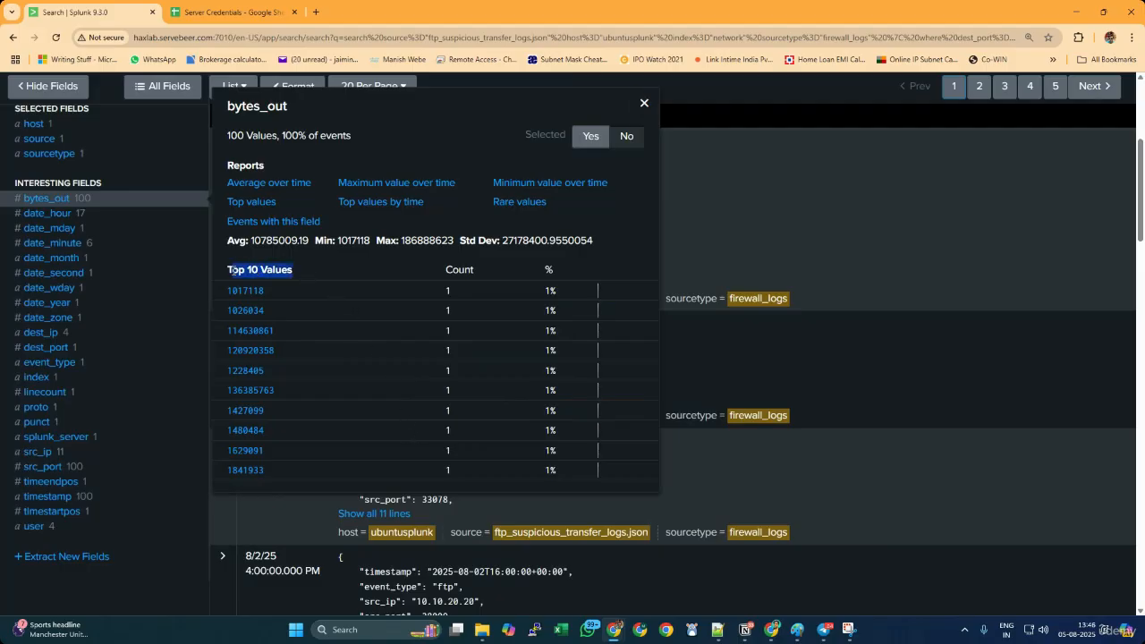
pyautogui.click(644, 104)
# Append | where bytes_out > 100000000 to the search query and run it
pyautogui.scroll(3, 489, 392)
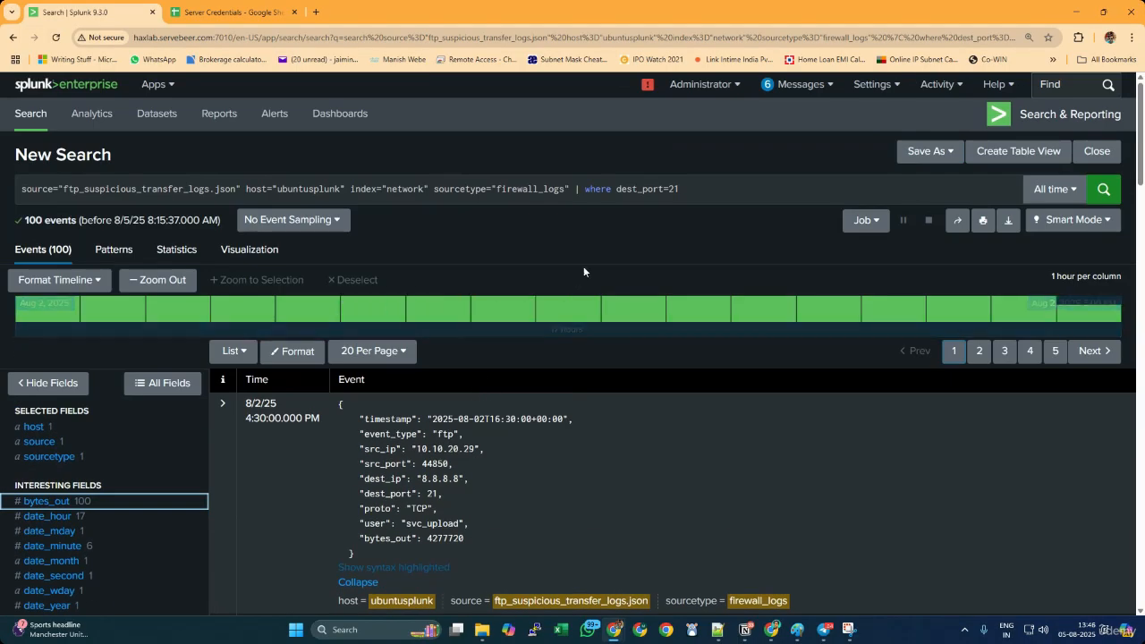
pyautogui.click(729, 193)
pyautogui.write('| where')
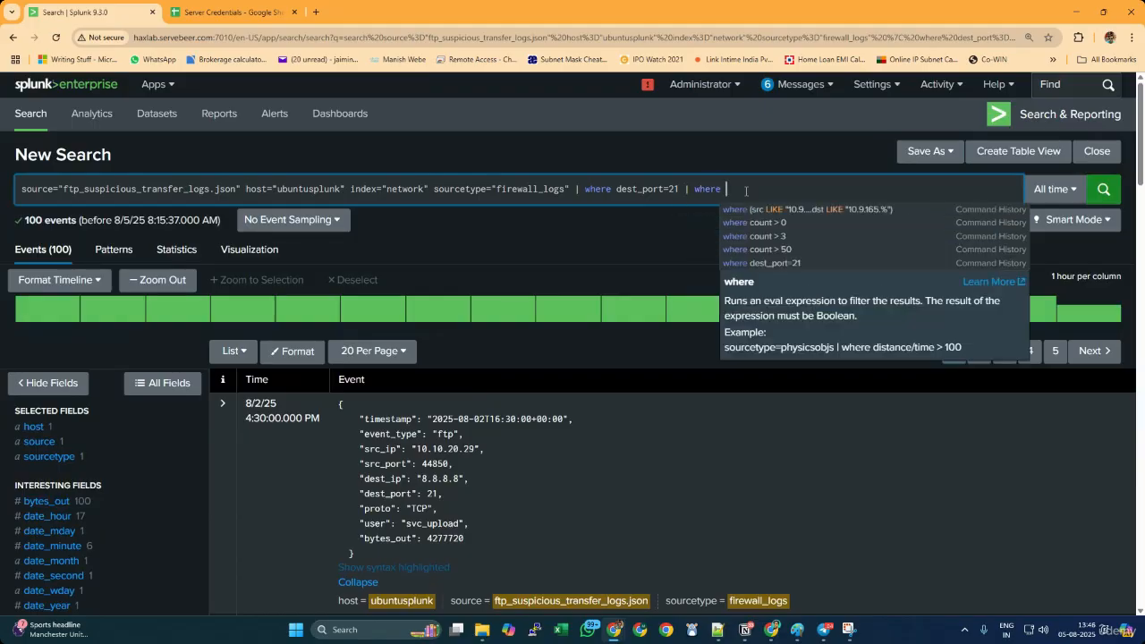
pyautogui.write(' tot')
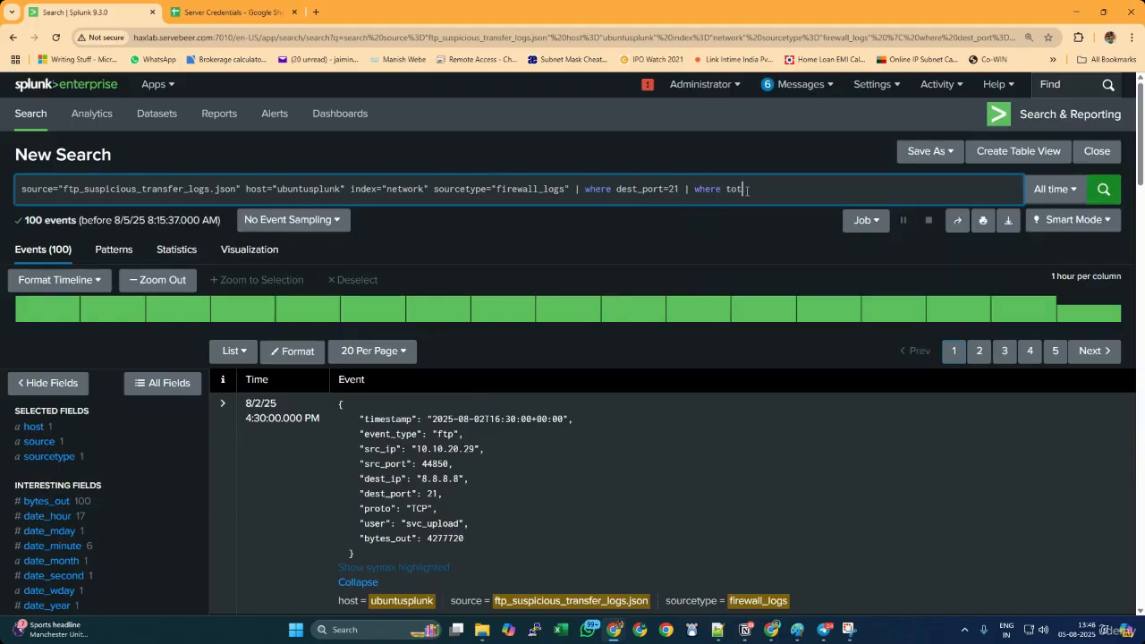
pyautogui.press('BackSpace')
pyautogui.press('BackSpace')
pyautogui.press('BackSpace')
pyautogui.write('by')
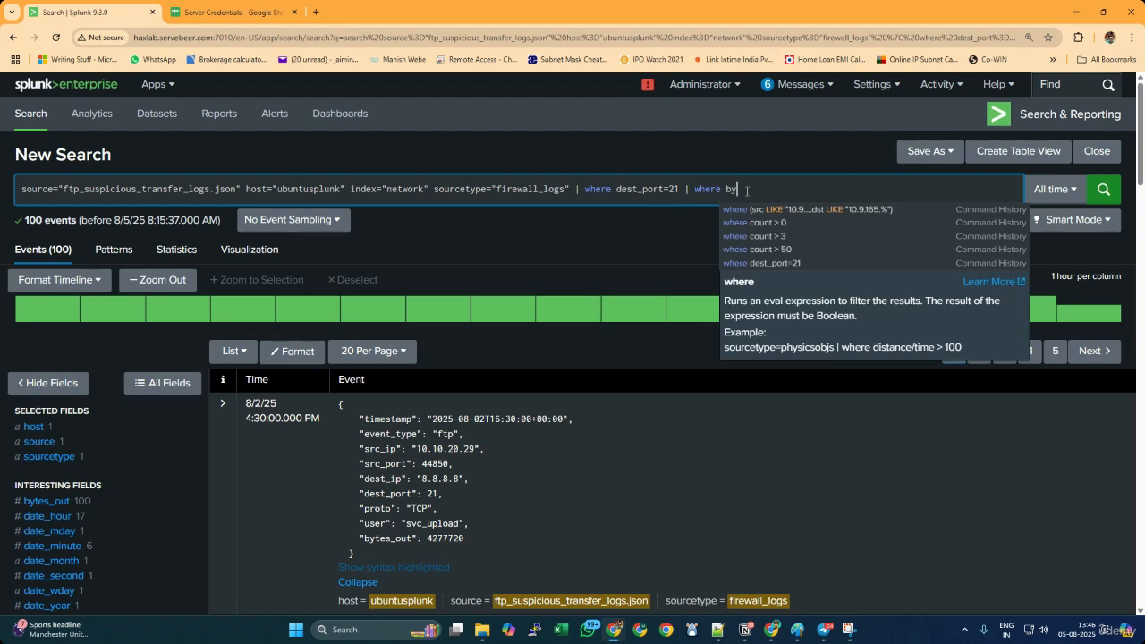
pyautogui.press('Return')
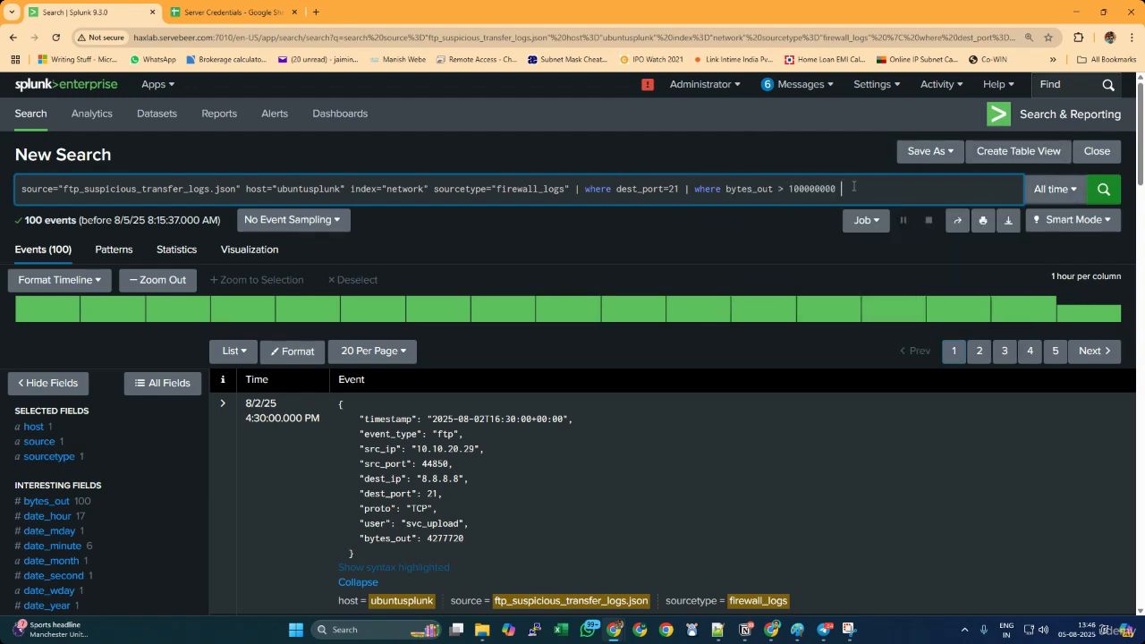
pyautogui.press('Return')
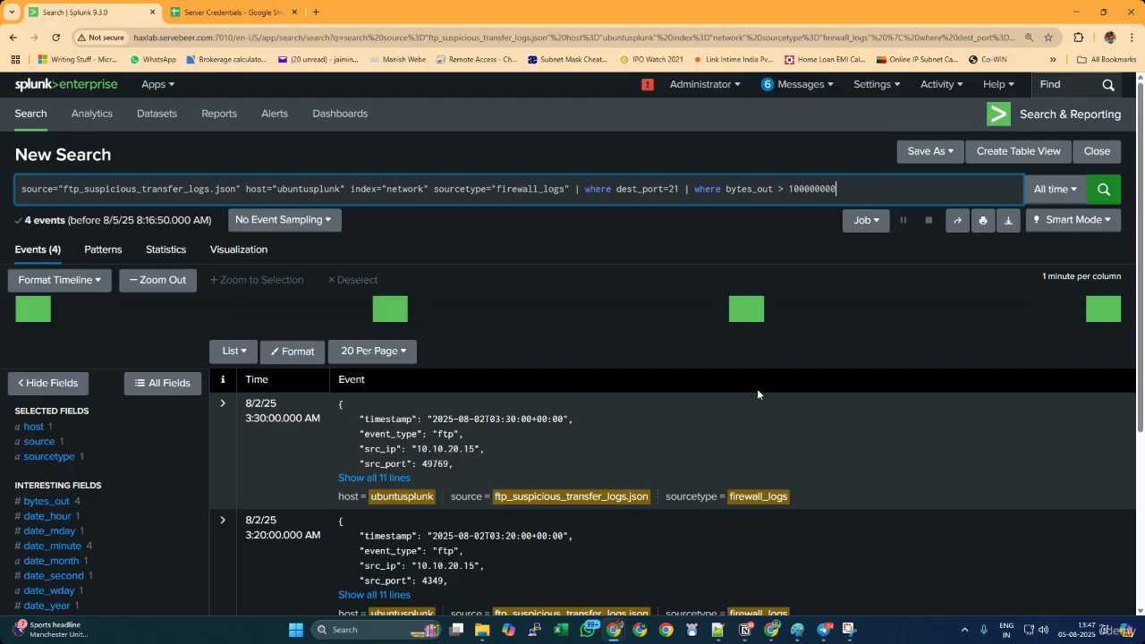
# Examine which user account is behind the filtered large FTP transfers using the user field's values
pyautogui.hotkey('alt', 'Tab')
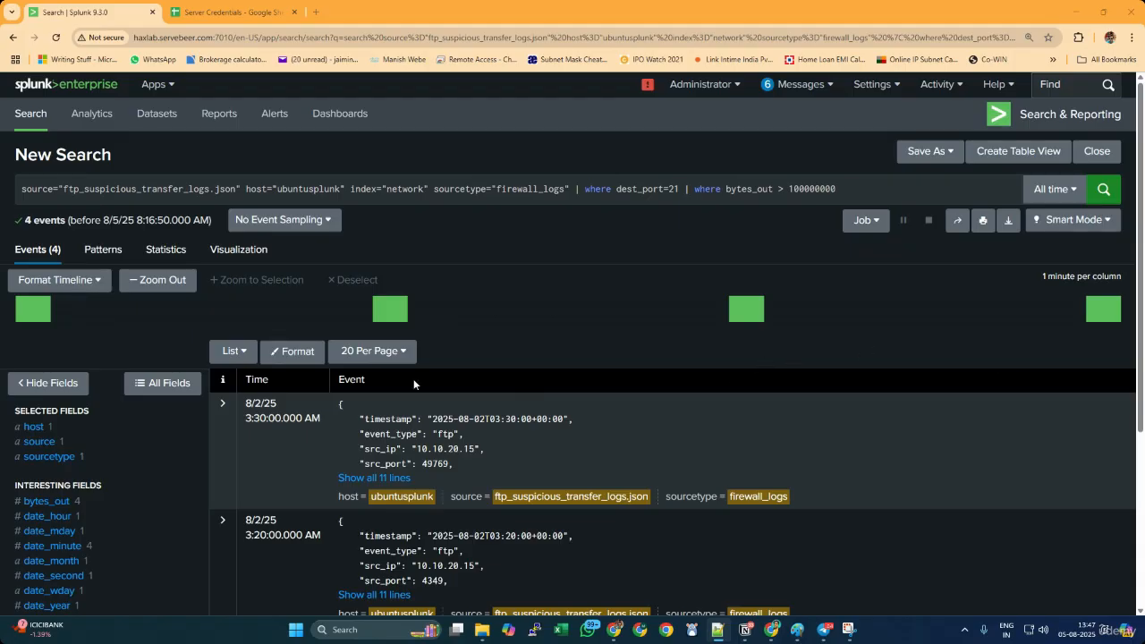
pyautogui.scroll(-3, 179, 416)
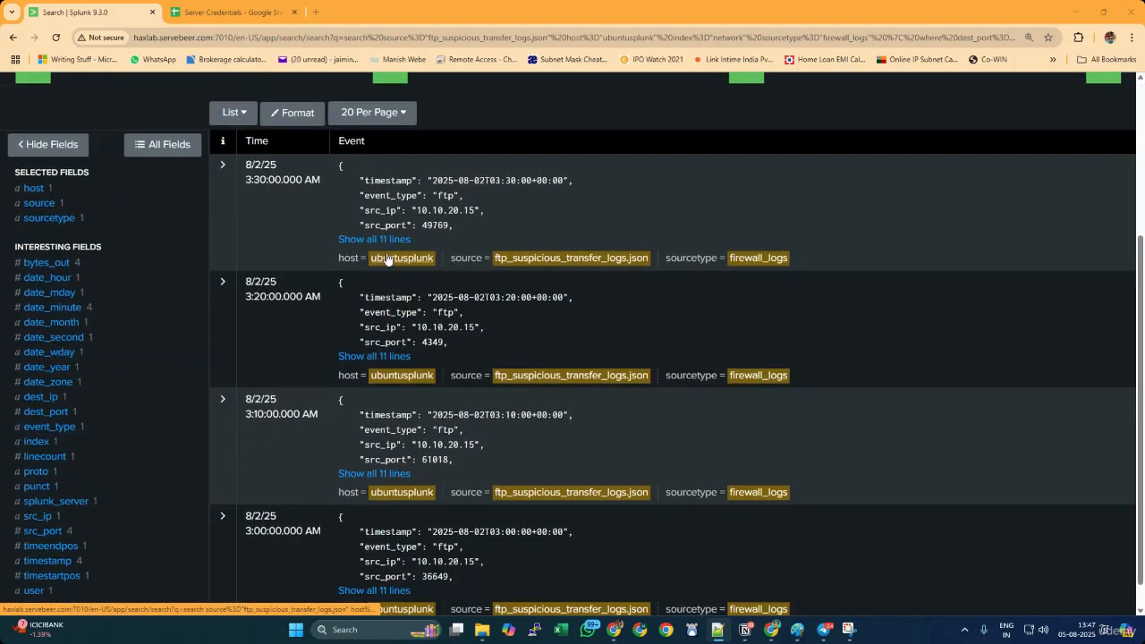
pyautogui.scroll(-1, 116, 349)
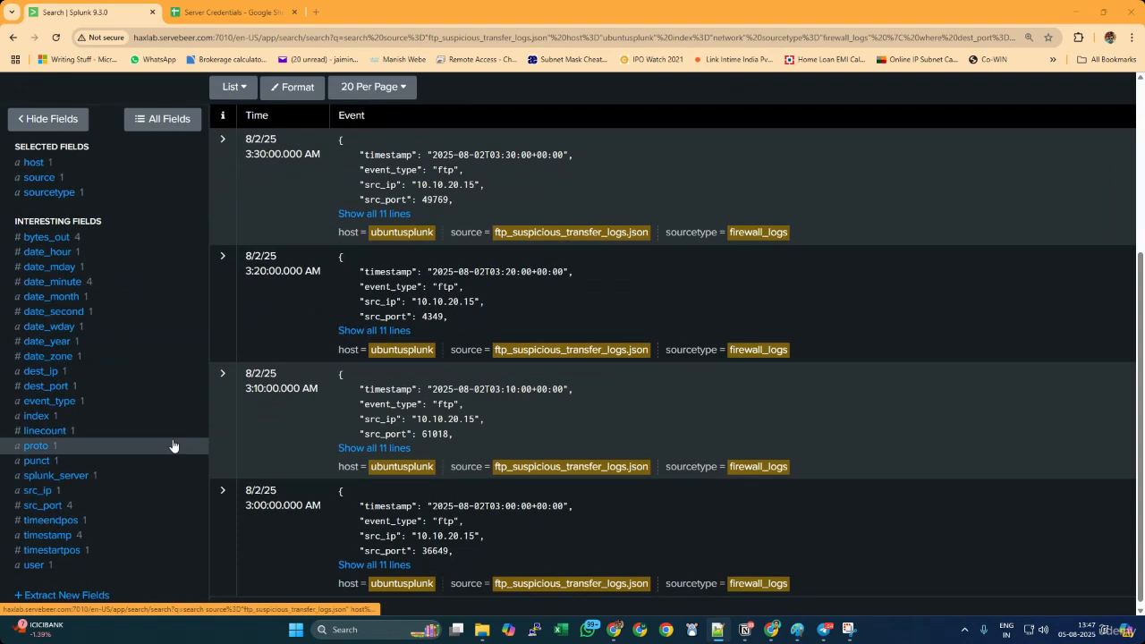
pyautogui.click(45, 569)
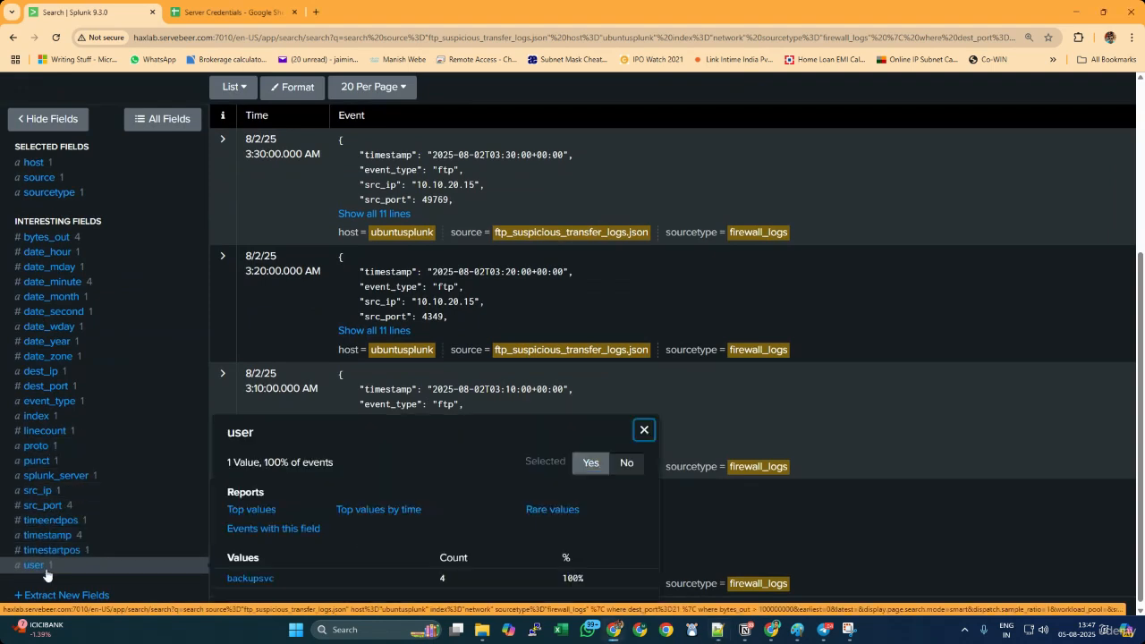
pyautogui.moveTo(275, 578); pyautogui.dragTo(221, 588)
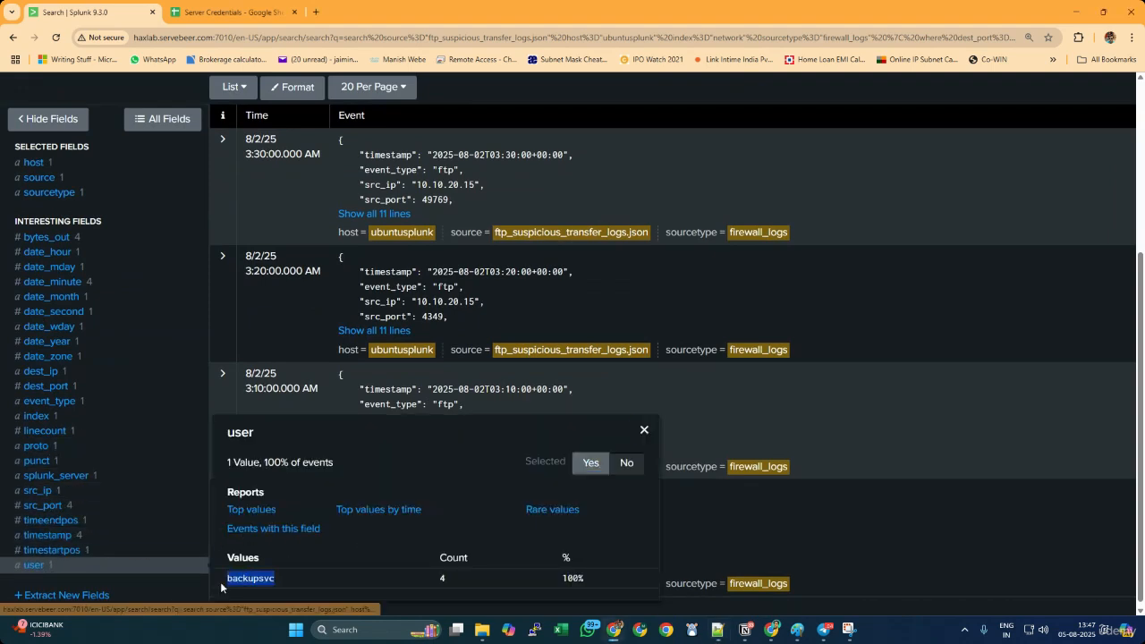